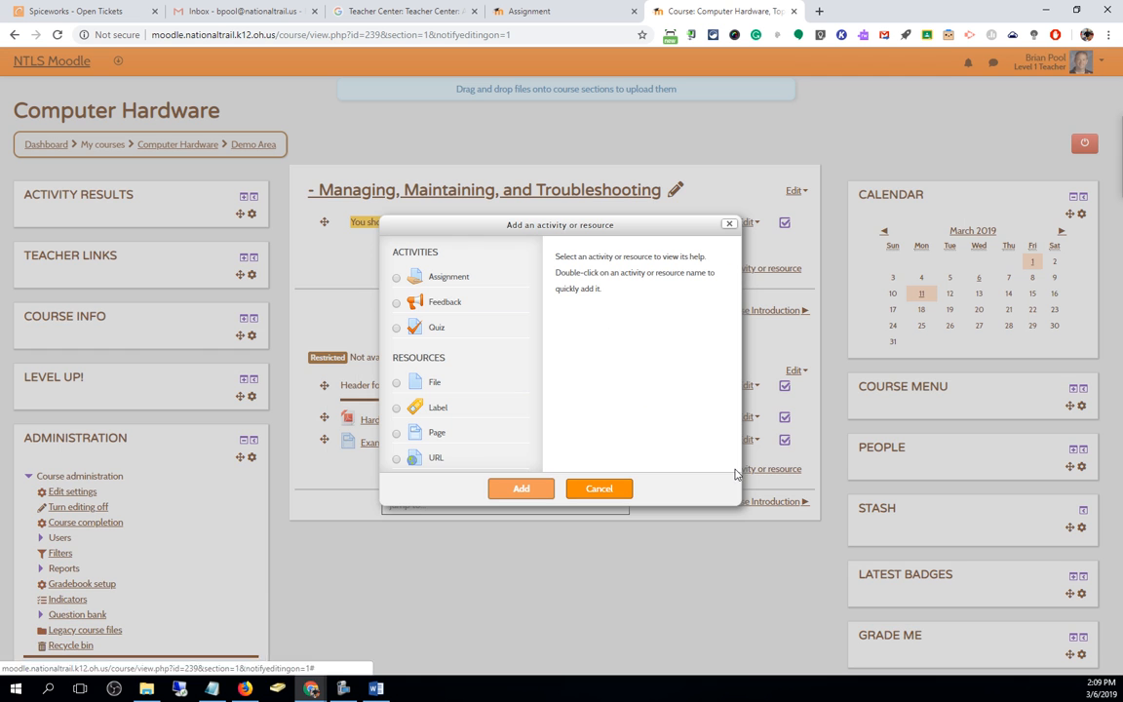
# Choose URL as the resource type and start adding it to Demo Area
pyautogui.click(396, 459)
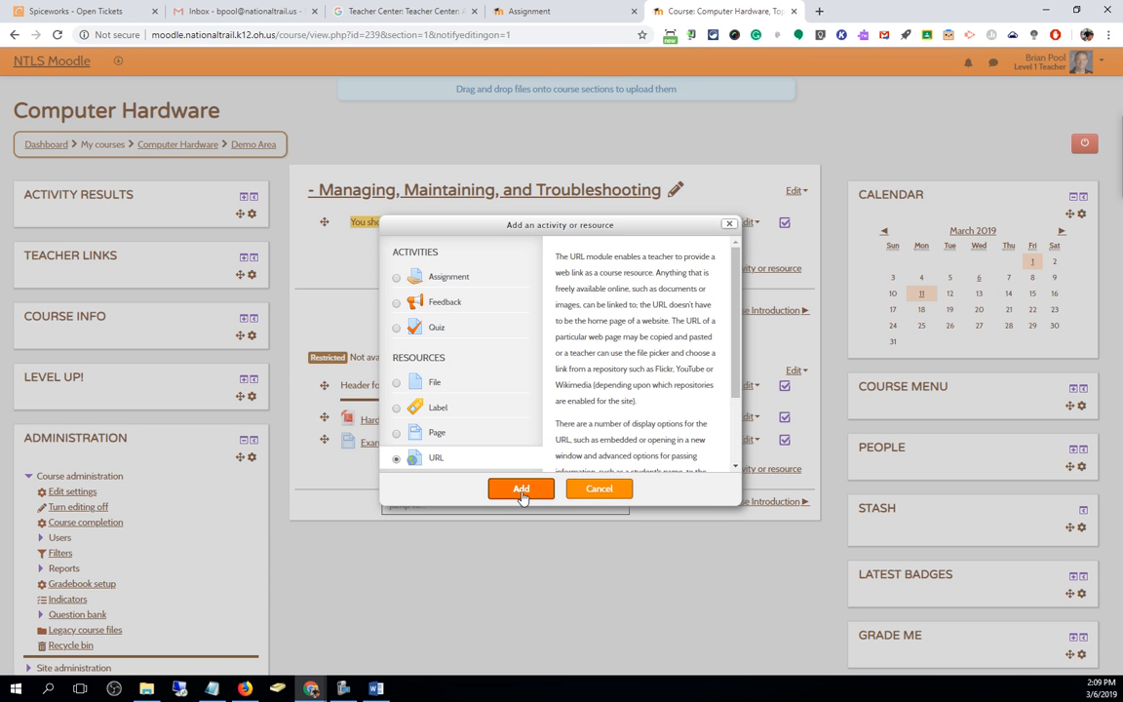
pyautogui.click(522, 489)
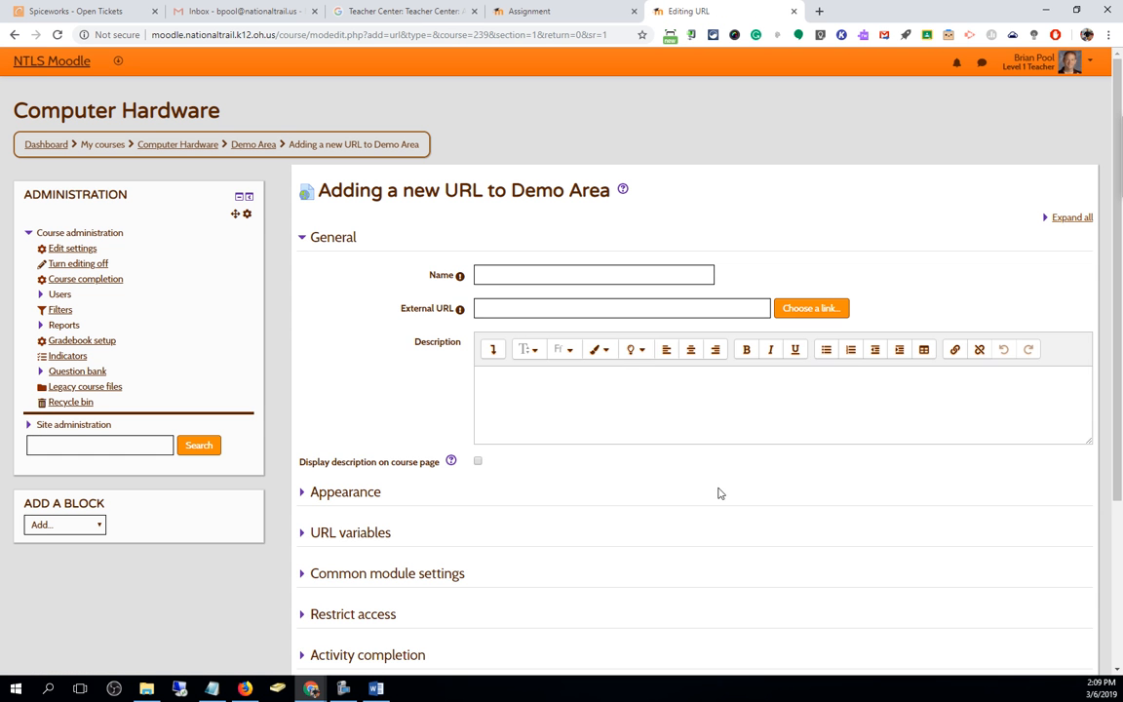
# Click through the name and URL fields, then expand Appearance and briefly check URL variables
pyautogui.click(495, 274)
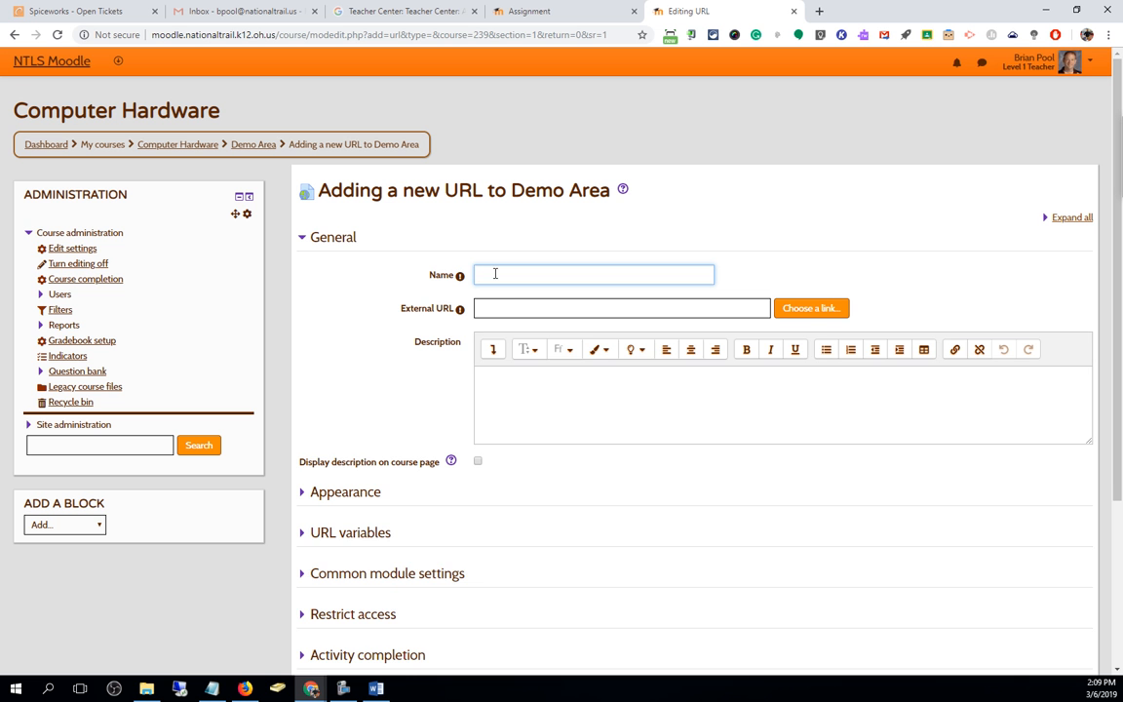
pyautogui.click(509, 309)
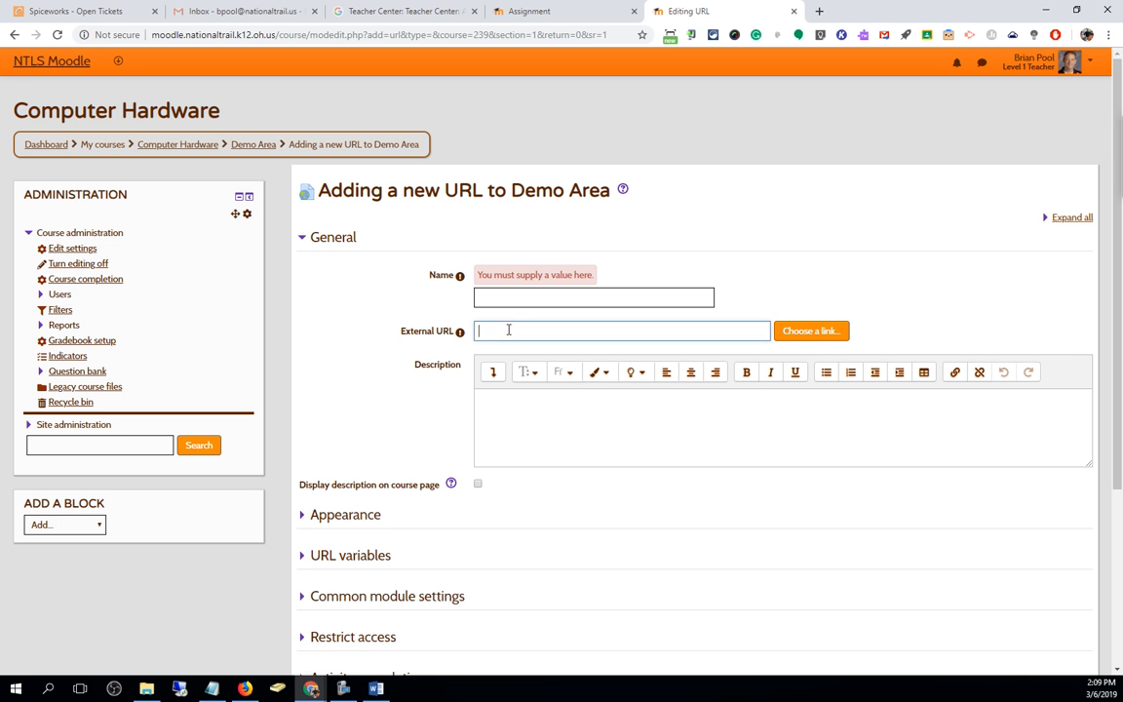
pyautogui.click(519, 401)
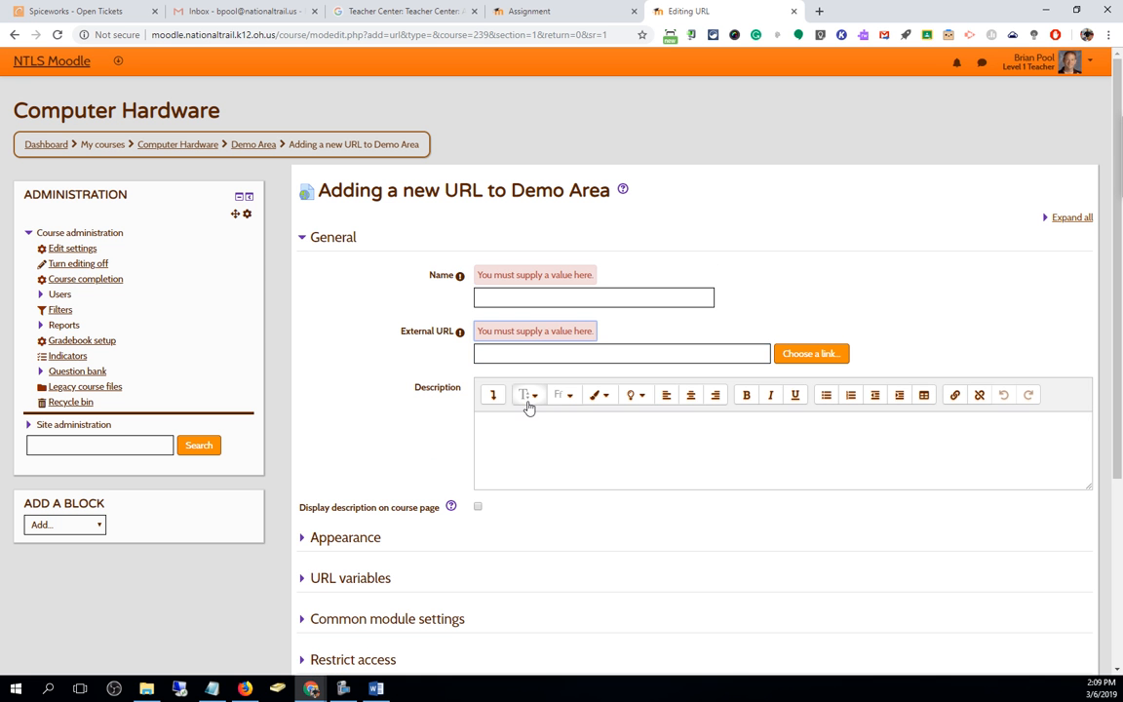
pyautogui.click(303, 540)
pyautogui.scroll(-2, 407, 390)
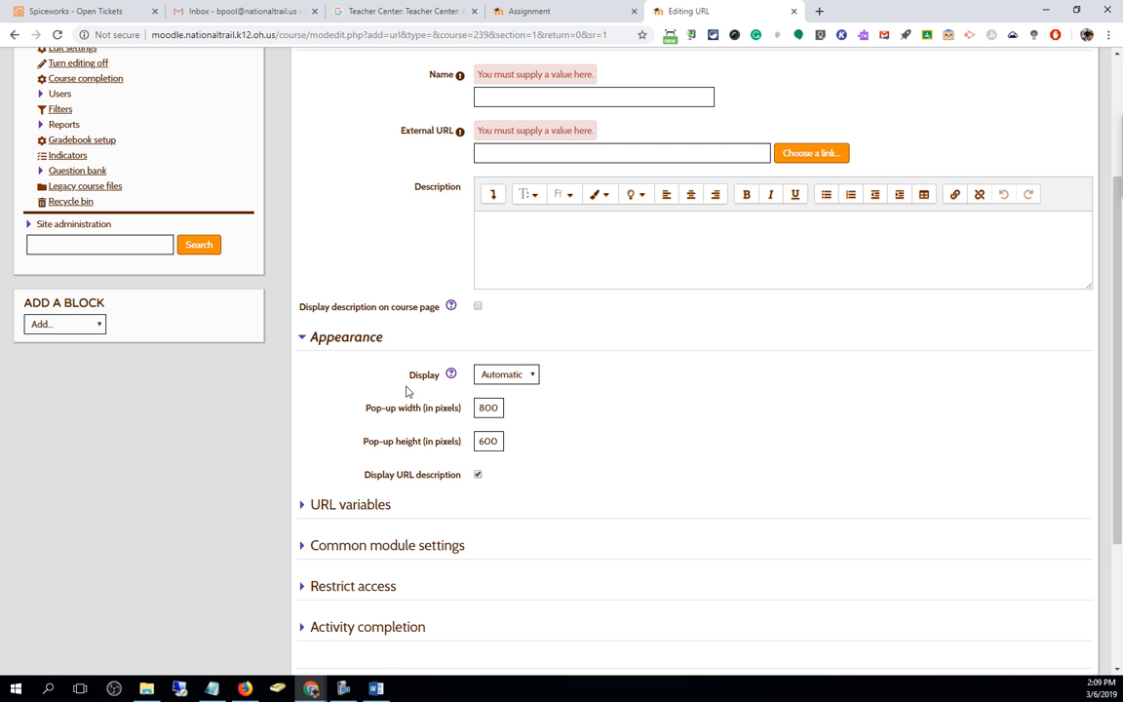
pyautogui.click(319, 514)
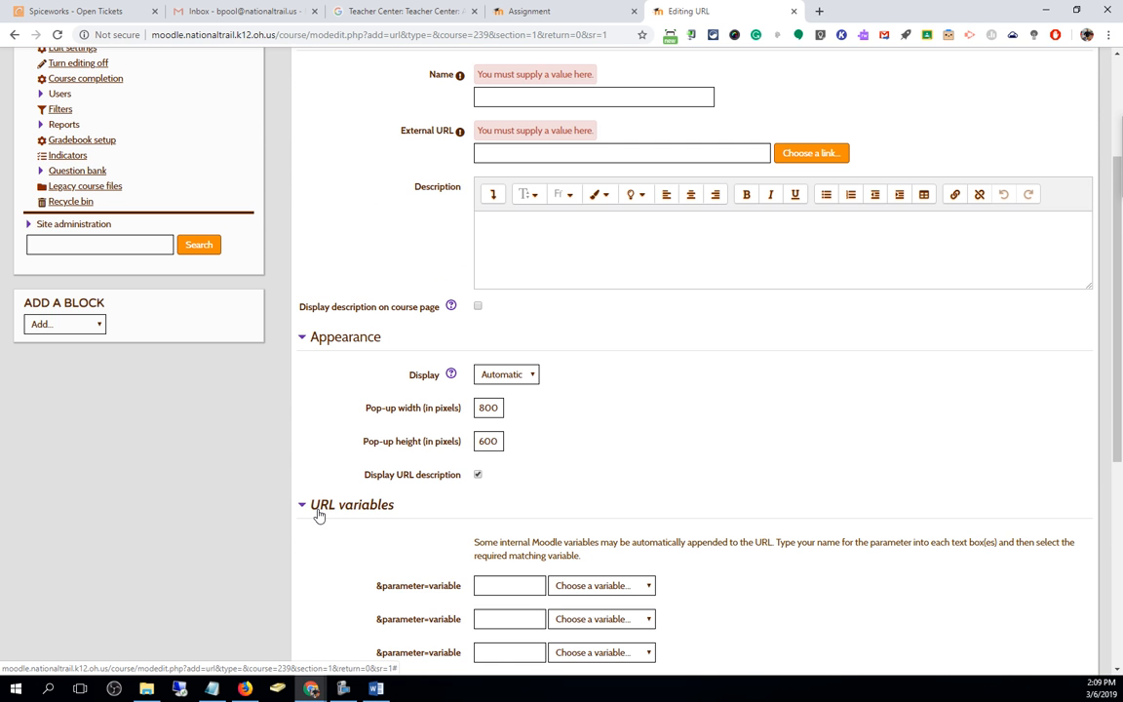
pyautogui.click(319, 514)
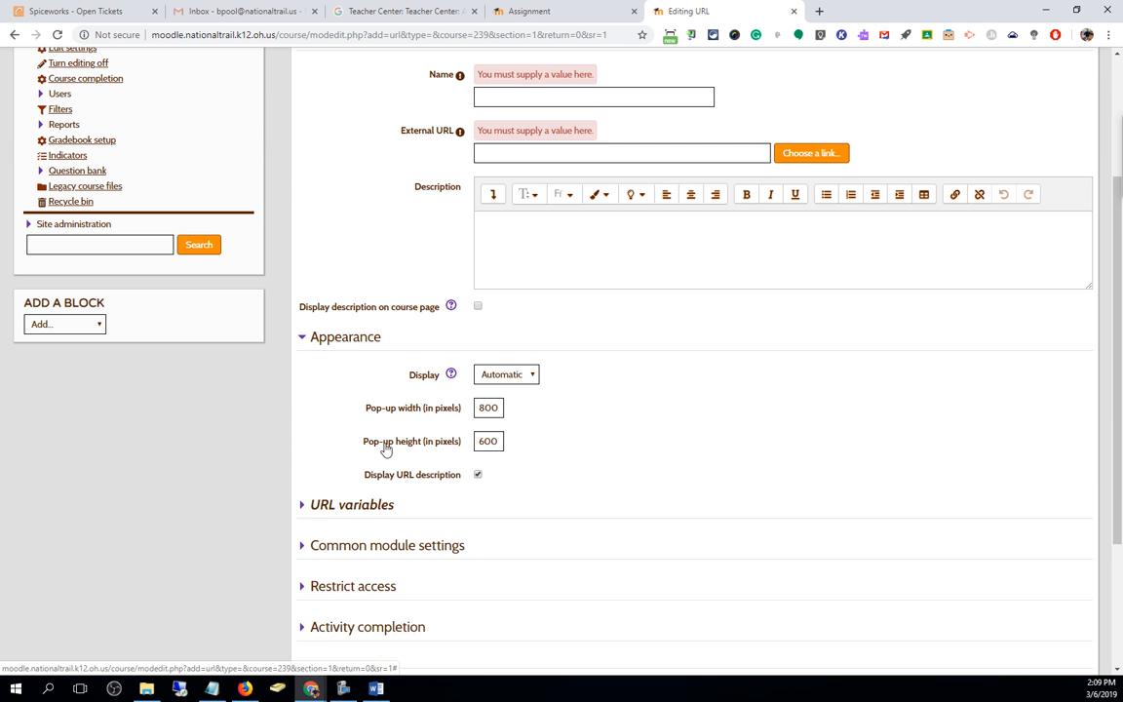
# Set the link's Display option to In pop-up, with an 800 × 600 window
pyautogui.click(516, 374)
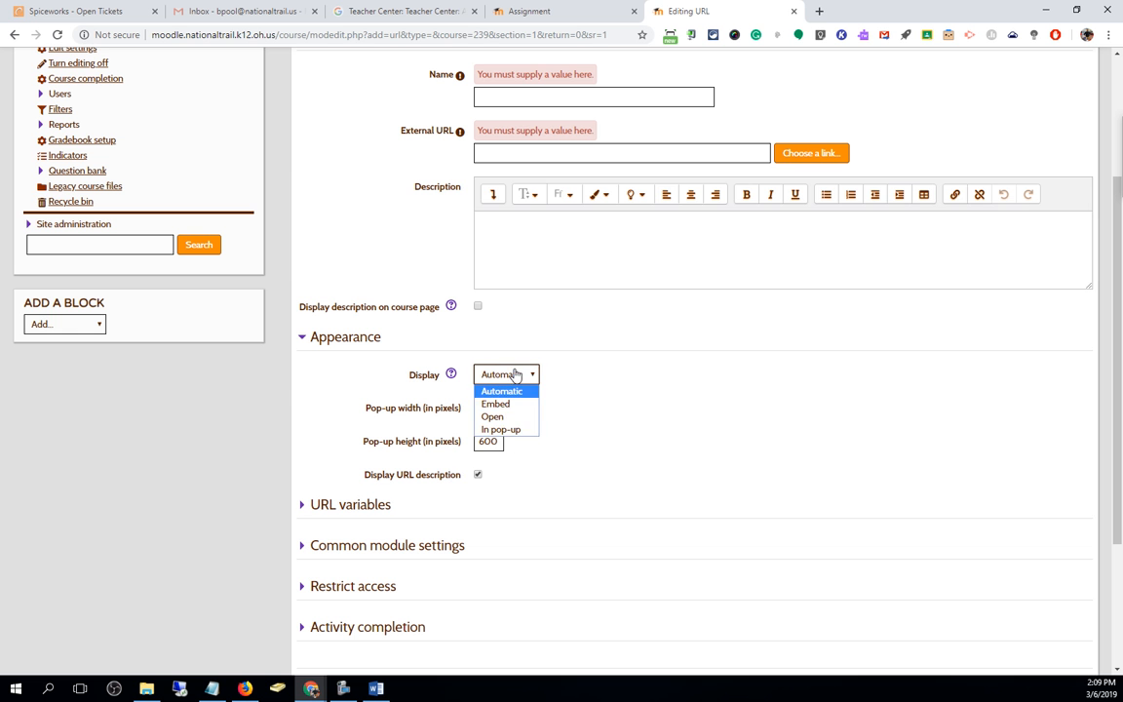
pyautogui.click(505, 430)
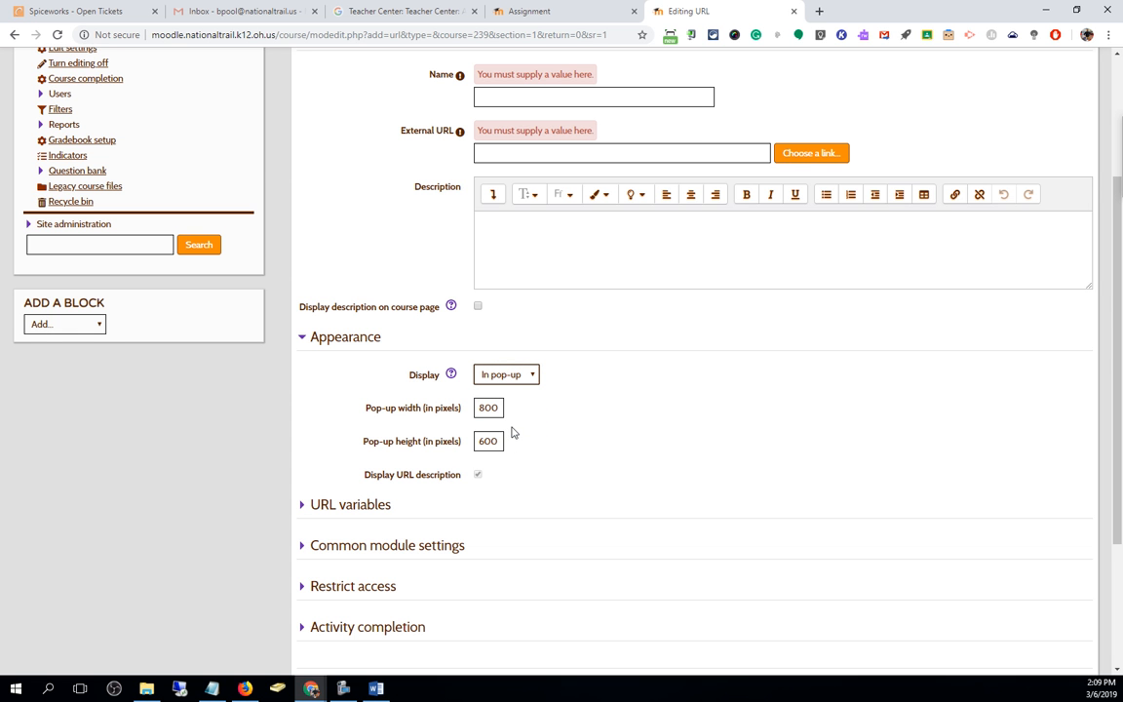
pyautogui.click(519, 377)
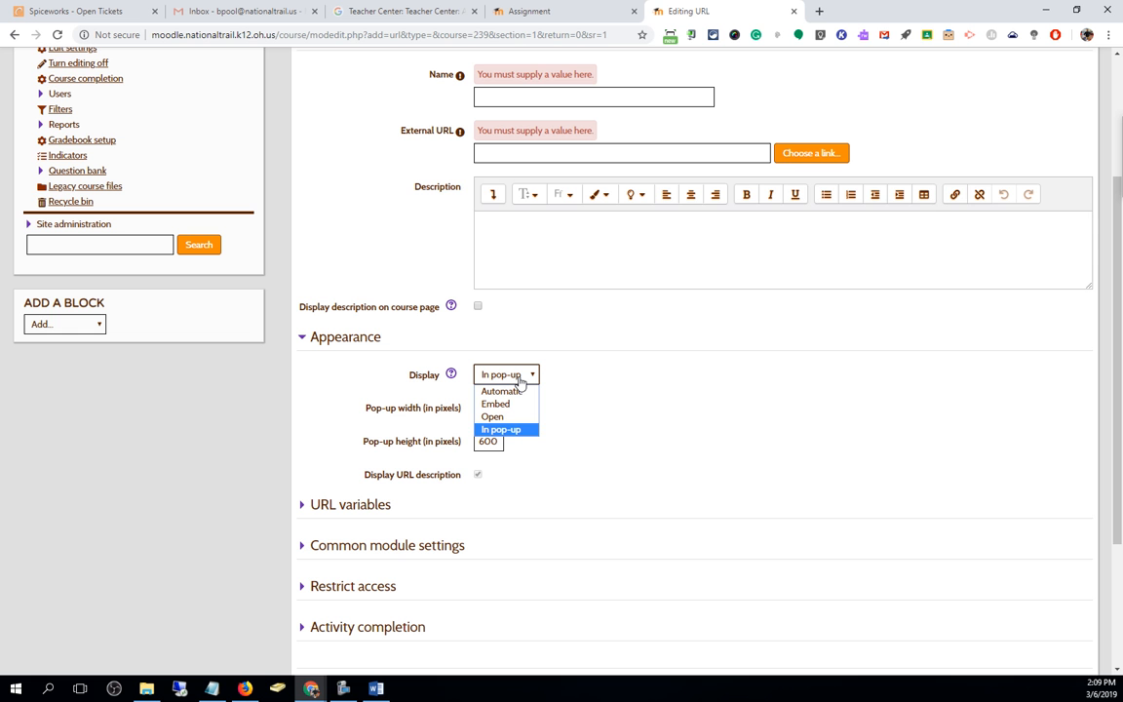
pyautogui.click(509, 431)
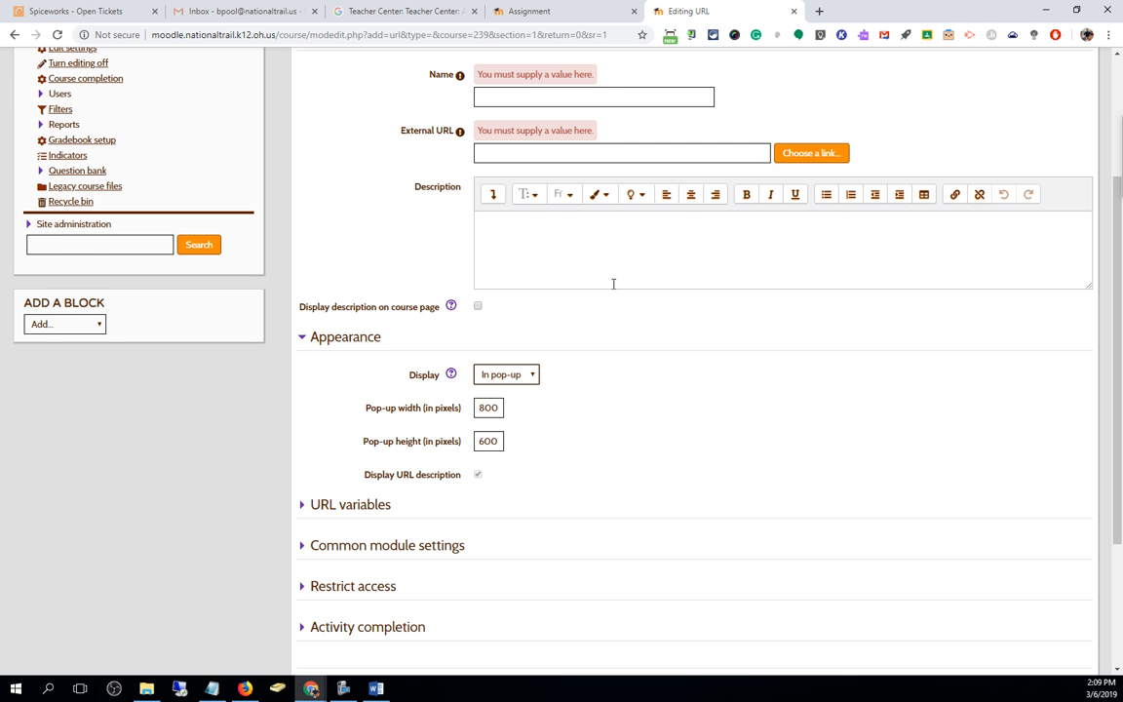
pyautogui.scroll(2, 611, 284)
# Name the new resource 'Start of your MLA Paper'
pyautogui.click(514, 234)
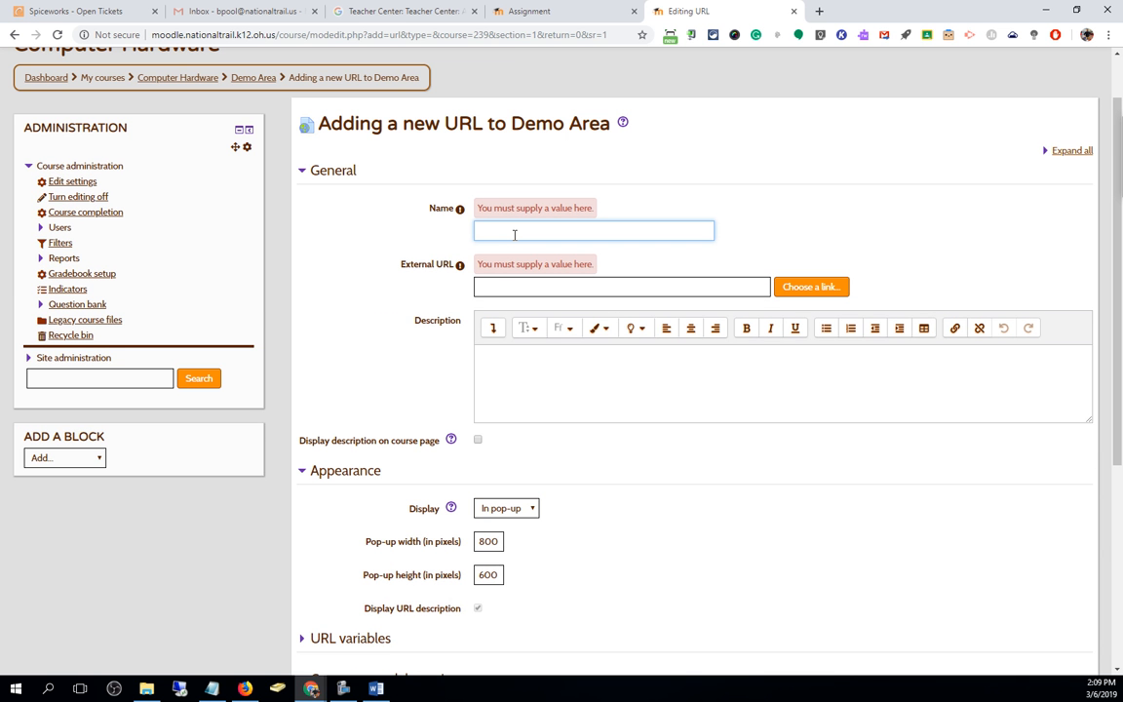
pyautogui.write('Start of your MLA Paper')
pyautogui.hotkey('alt', 'Tab')
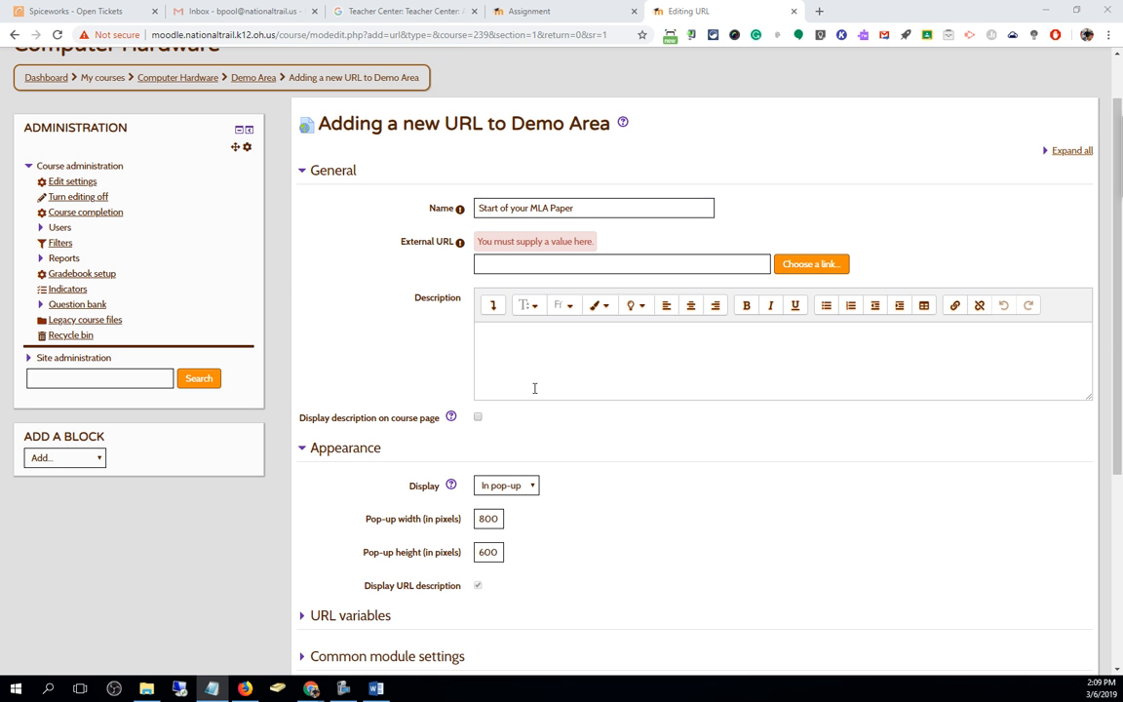
# Paste the Google Docs link into External URL and Description, then save to the course
pyautogui.click(534, 263)
pyautogui.click(592, 365)
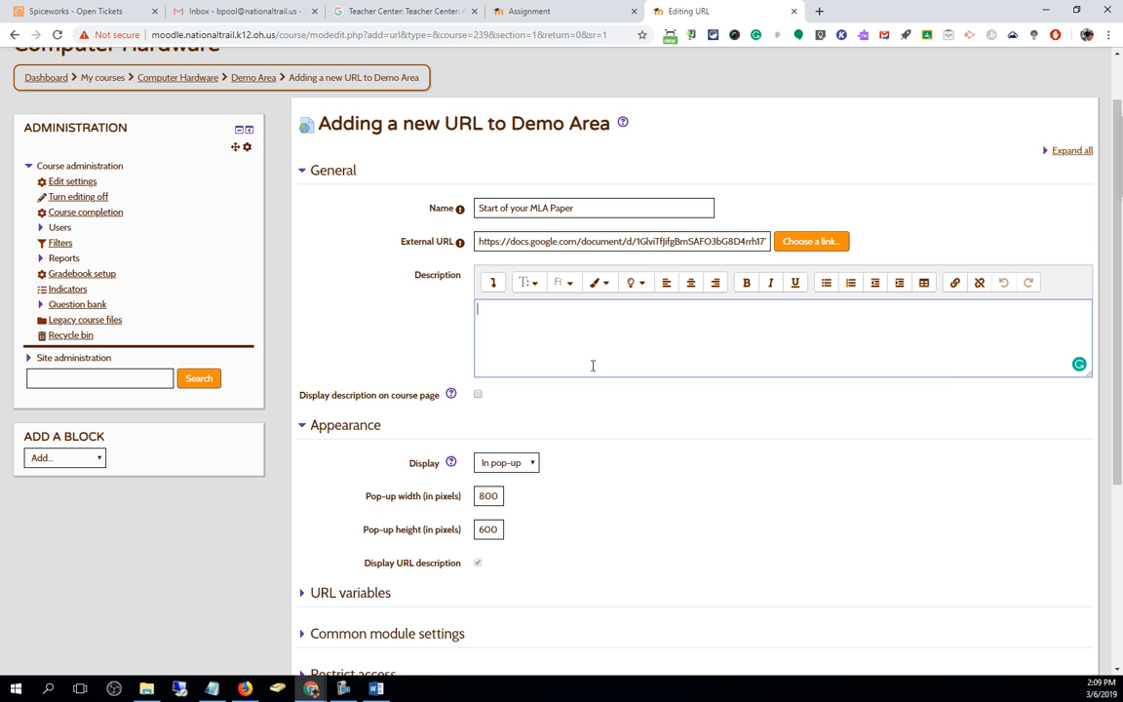
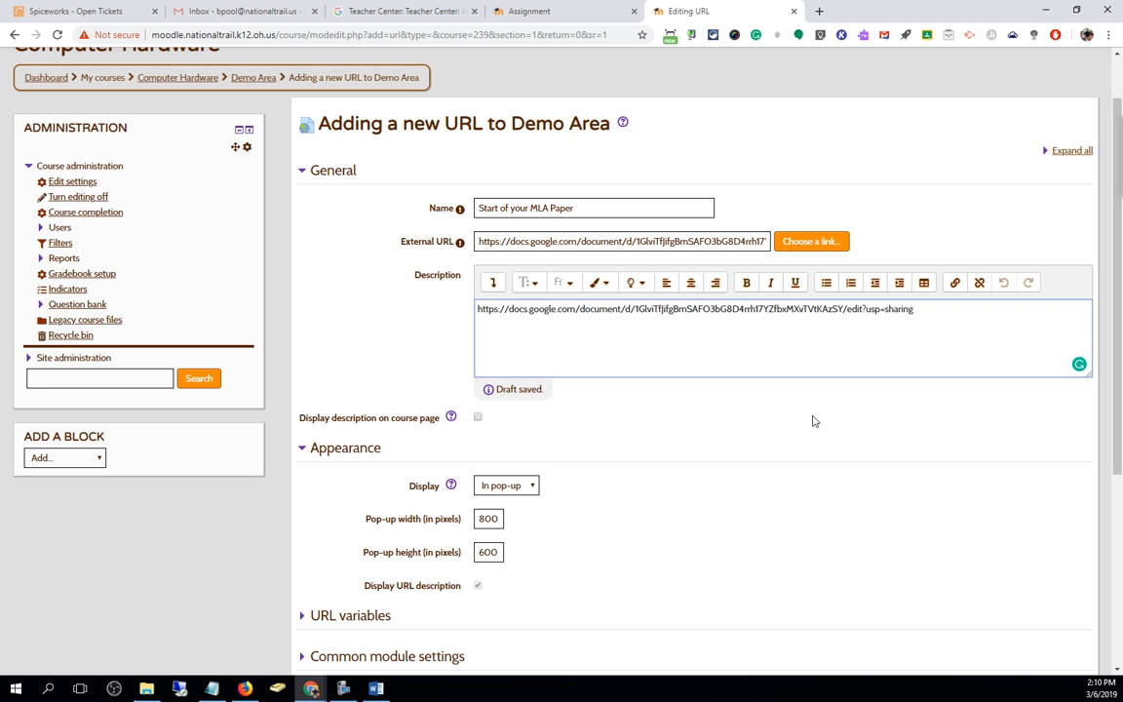
pyautogui.doubleClick(854, 309)
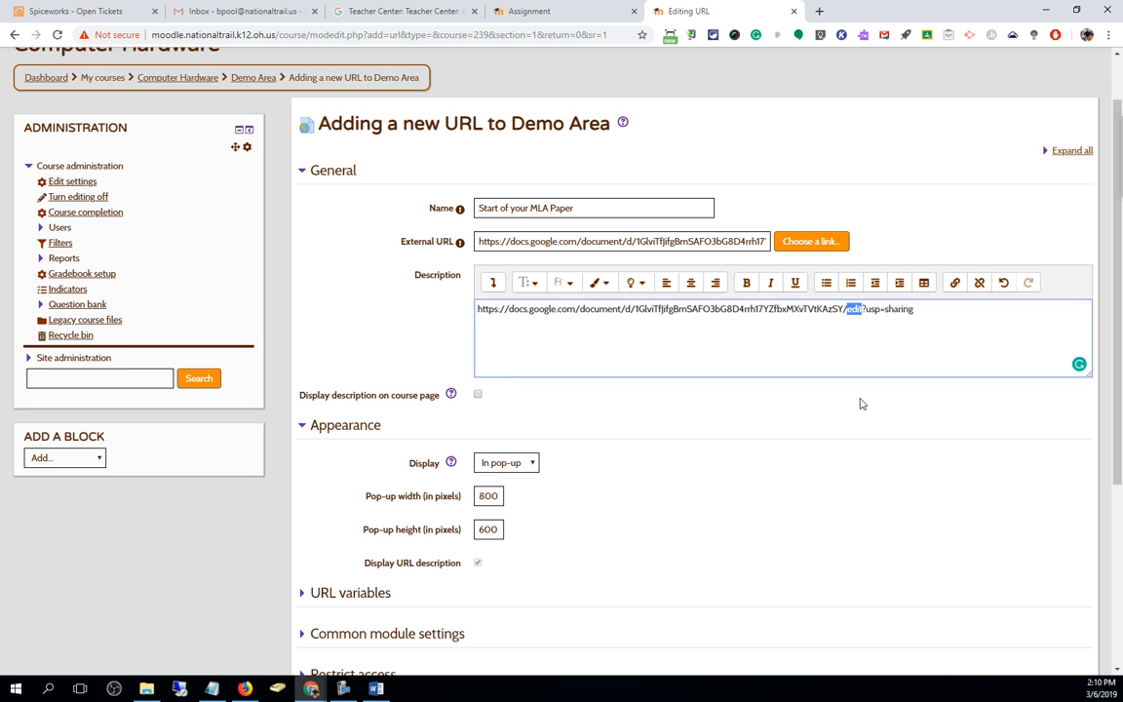
pyautogui.scroll(-3, 766, 418)
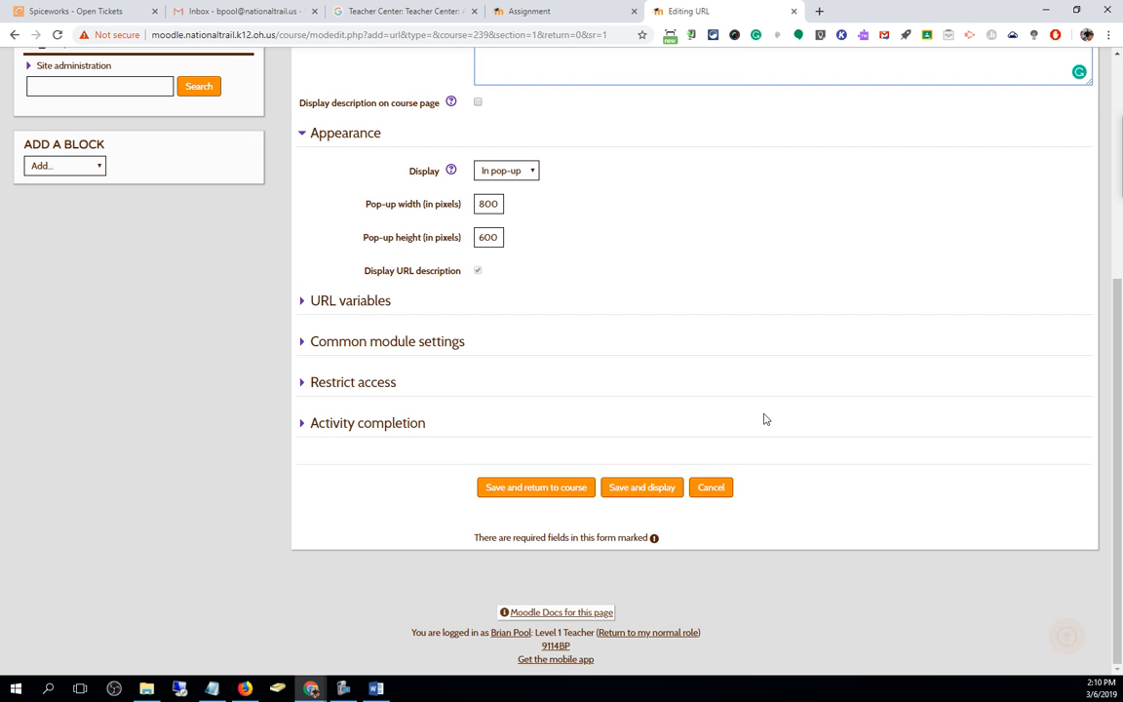
pyautogui.click(524, 491)
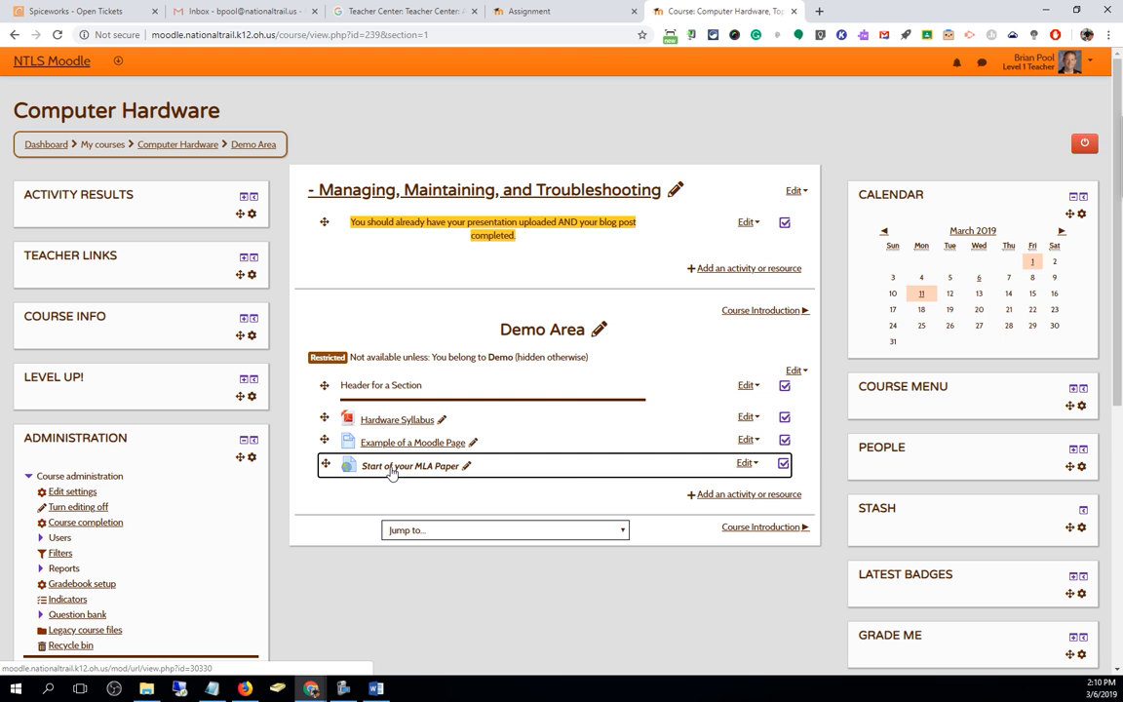
# Test the link: the MLA Starter Google Doc opens in a pop-up, gets maximised, then closed
pyautogui.click(392, 472)
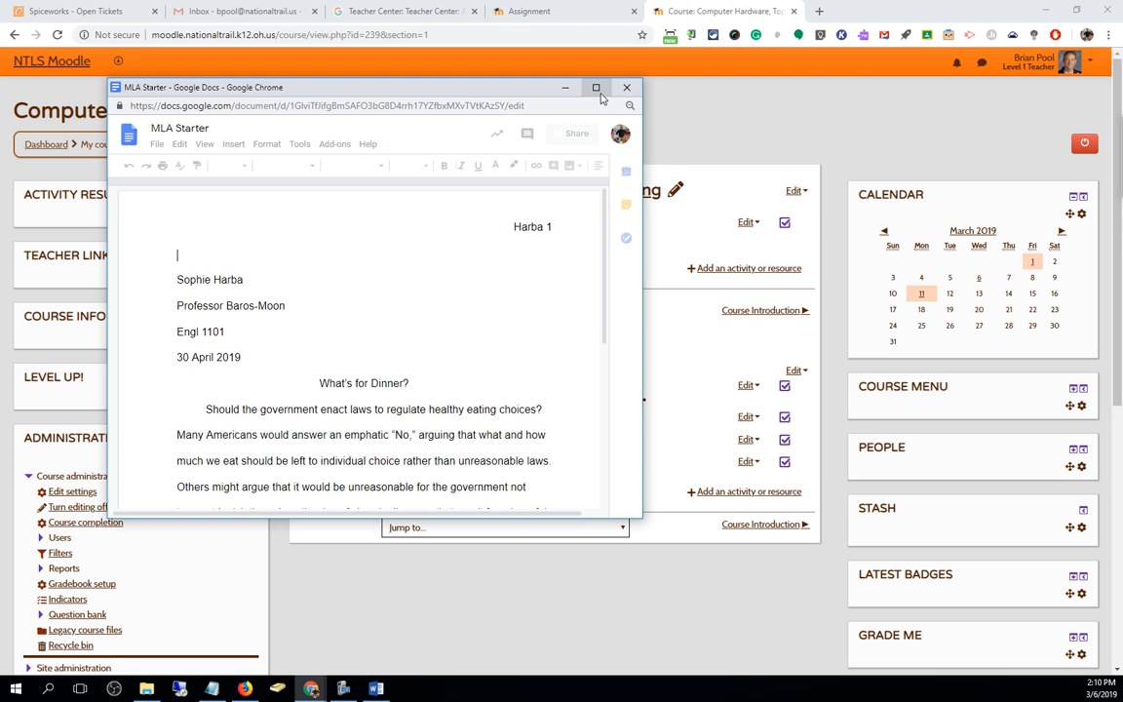
pyautogui.click(596, 88)
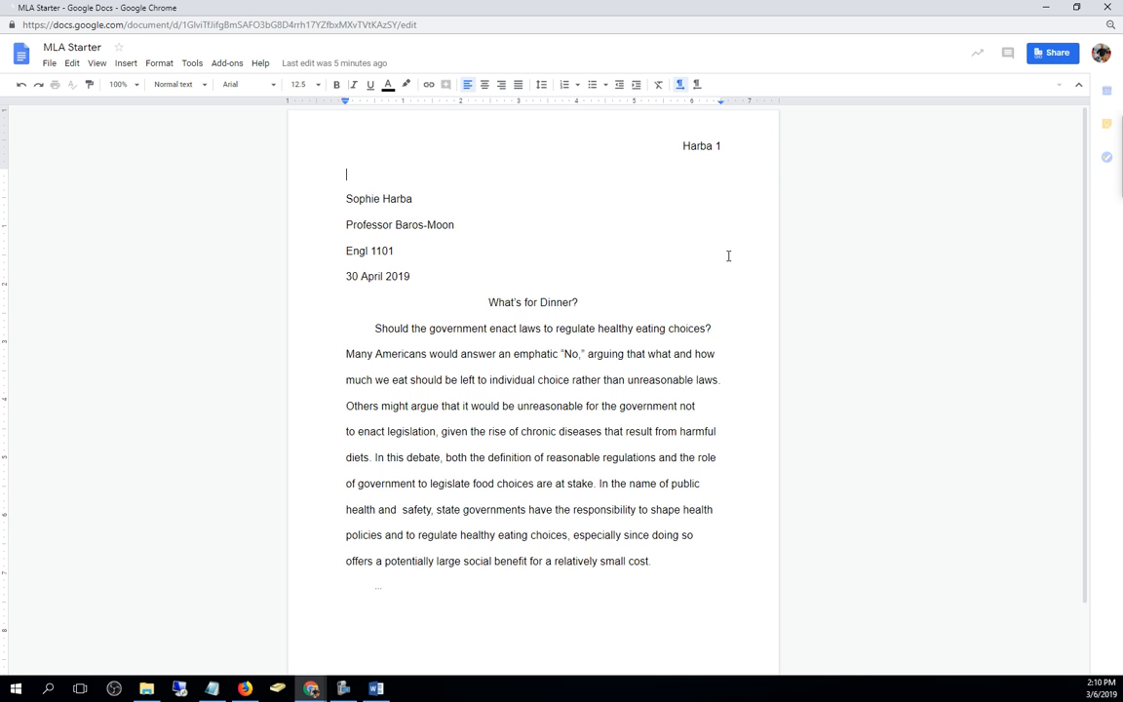
pyautogui.click(1116, 9)
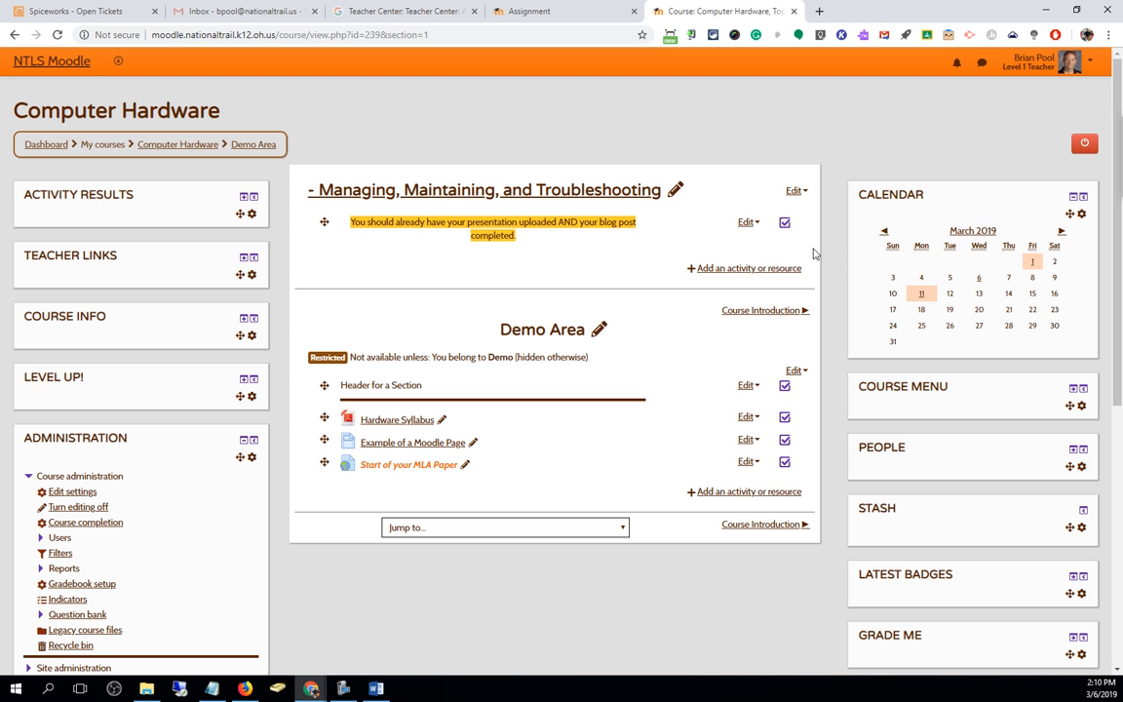
# In the link's settings, change 'edit' to 'copy' in the description's Google Docs URL
pyautogui.click(748, 465)
pyautogui.click(743, 432)
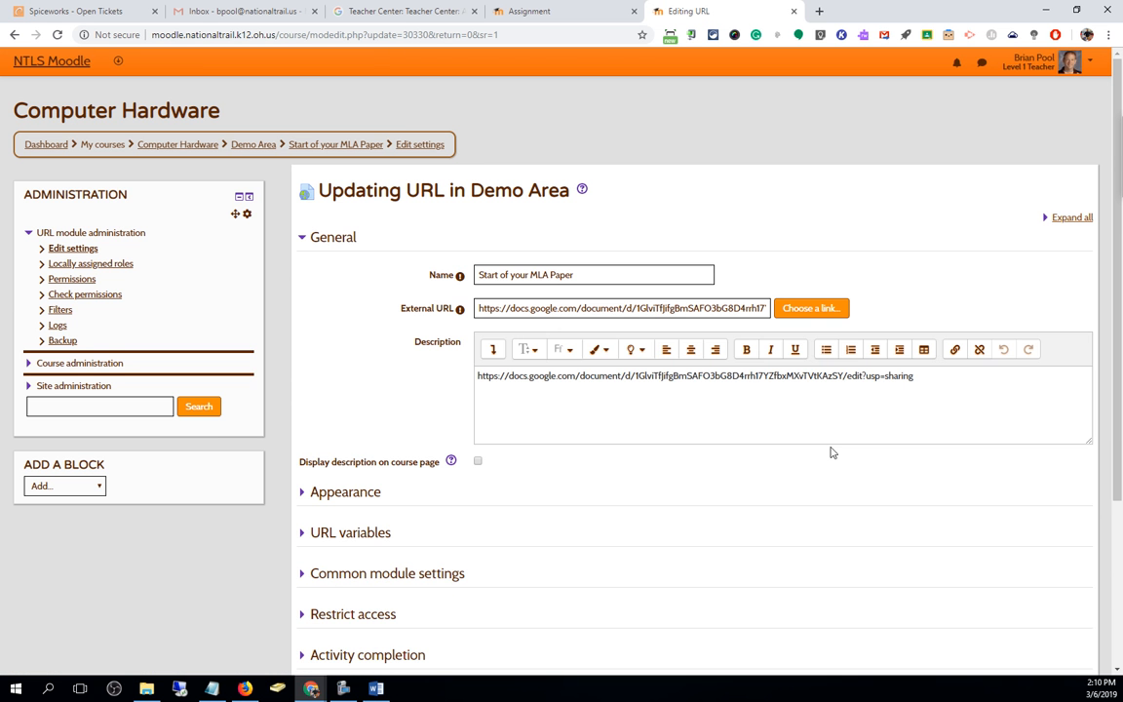
pyautogui.click(848, 379)
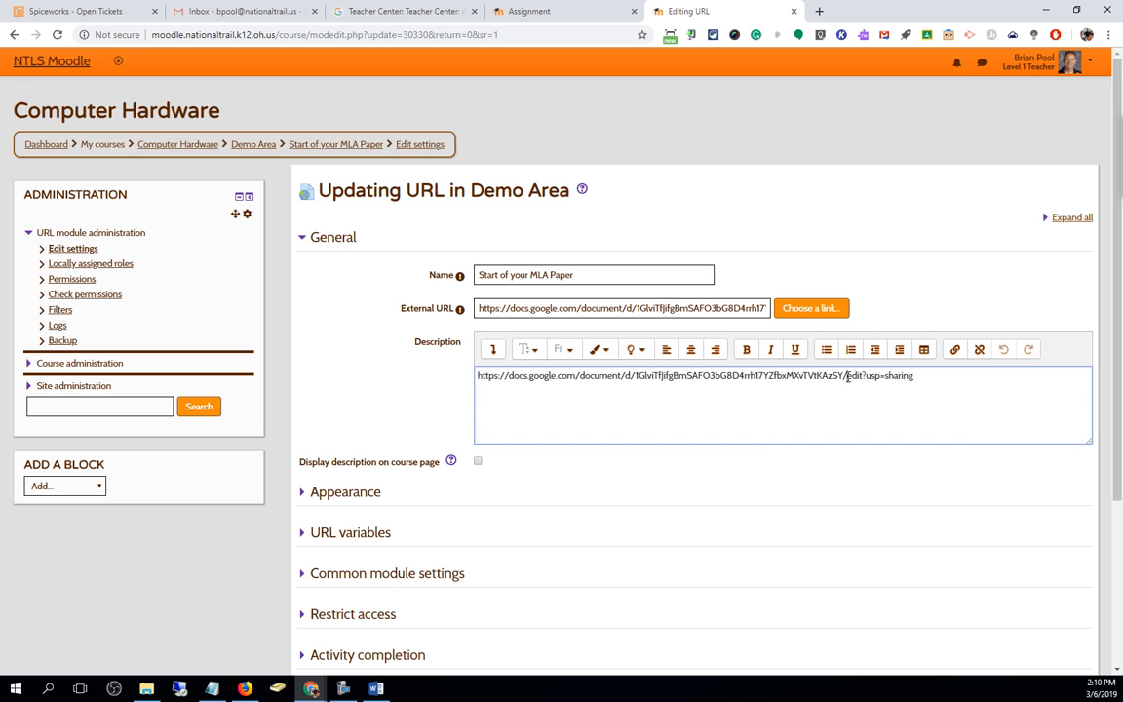
pyautogui.write('copy')
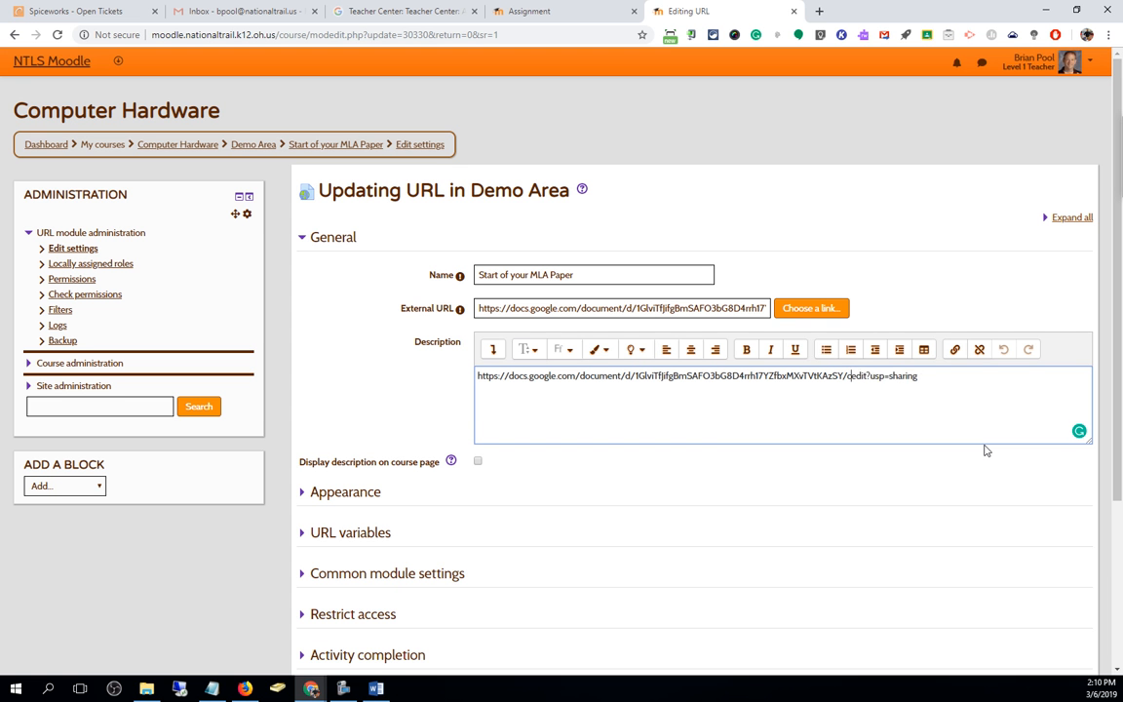
pyautogui.press('Delete')
pyautogui.press('Delete')
pyautogui.press('Delete')
pyautogui.press('Delete')
# Move the /copy URL from the description into External URL and save
pyautogui.moveTo(930, 377); pyautogui.dragTo(305, 396)
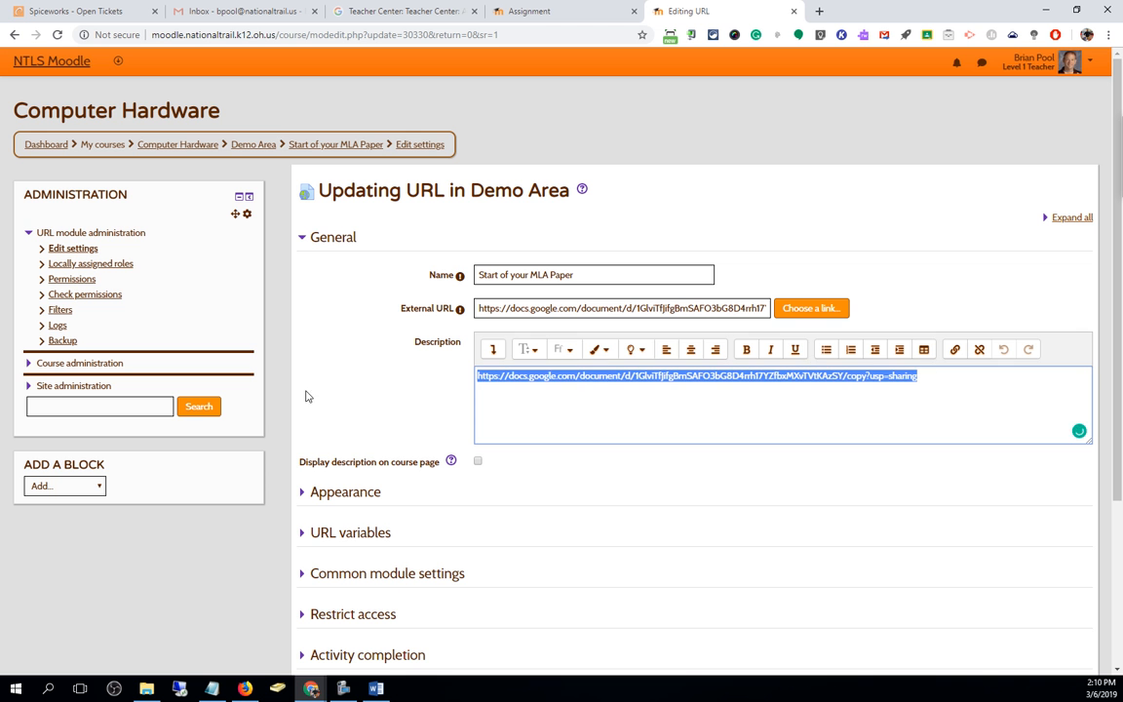
pyautogui.hotkey('ctrl', 'x')
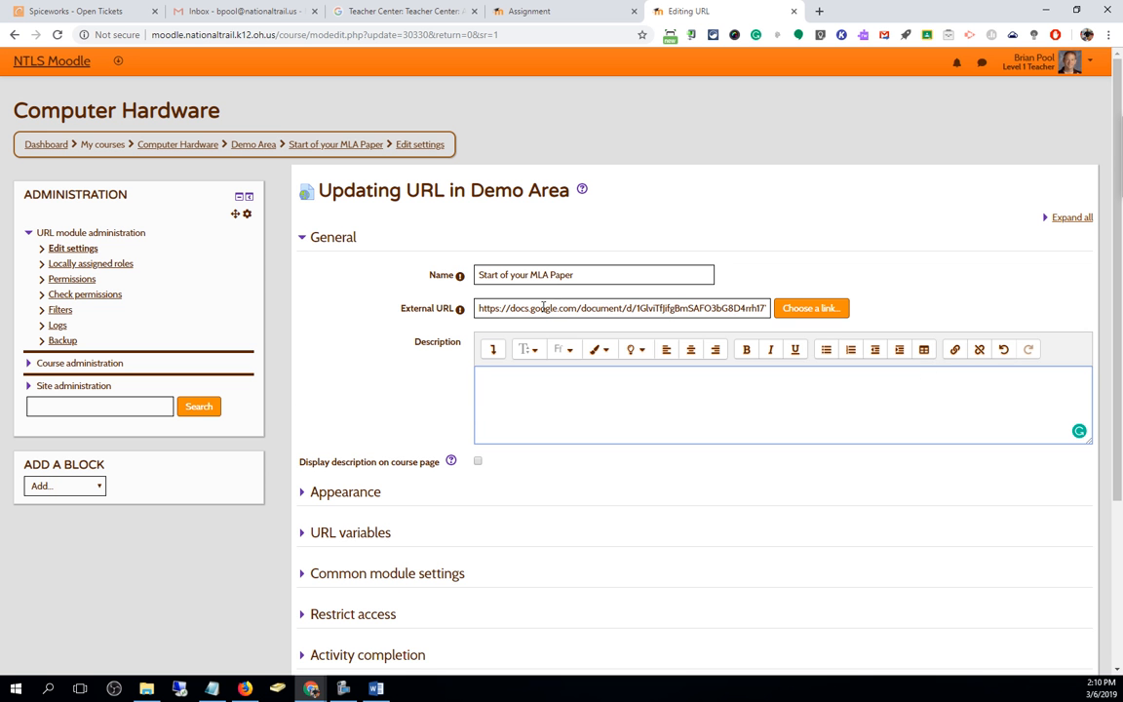
pyautogui.tripleClick(543, 308)
pyautogui.hotkey('ctrl', 'v')
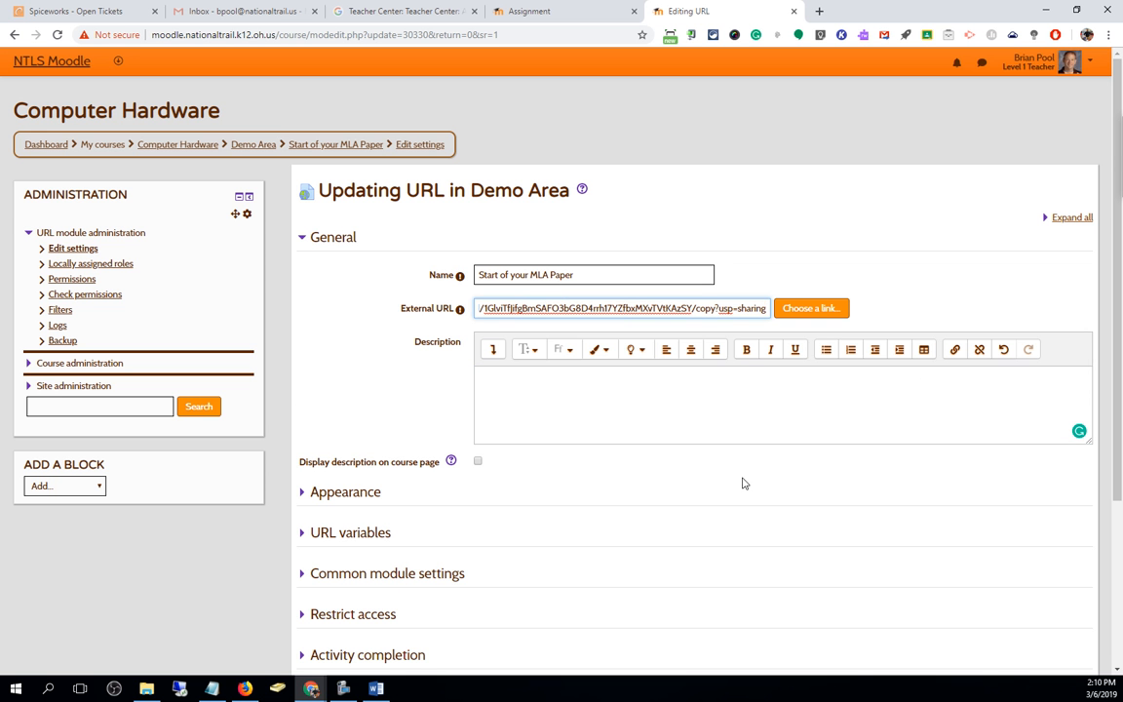
pyautogui.scroll(-3, 742, 482)
pyautogui.click(563, 490)
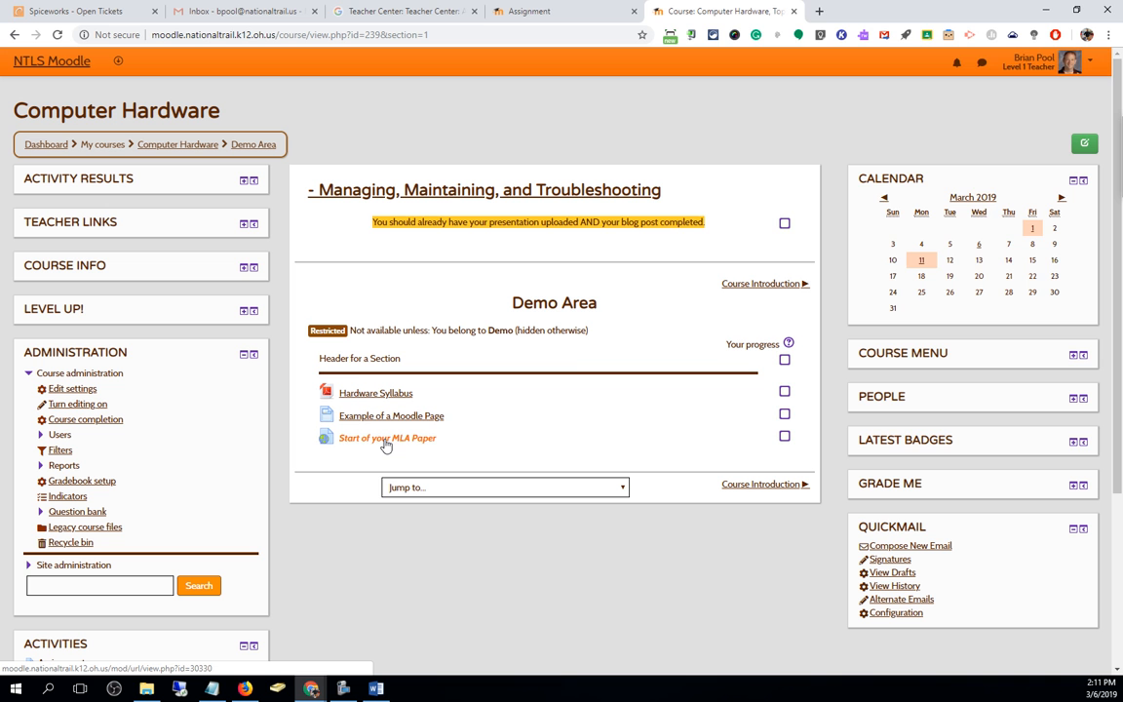
# Open the 'Start of your MLA Paper' link to test it
pyautogui.click(374, 441)
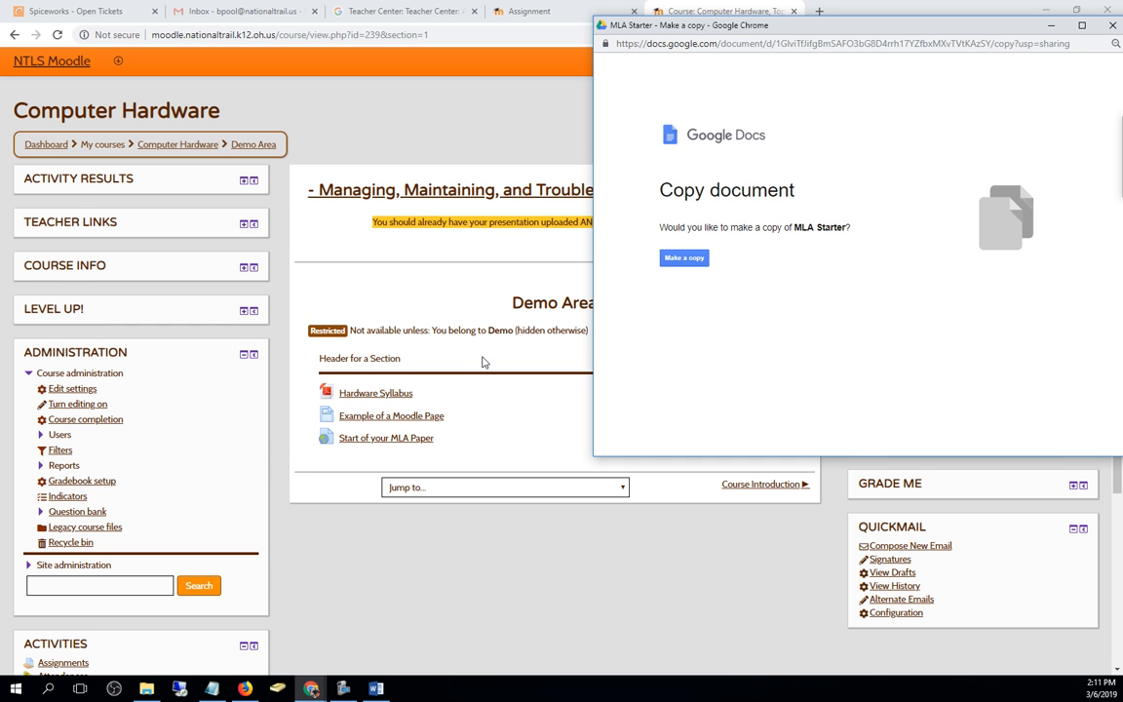
# Make a copy of MLA Starter, then close the copied document's window
pyautogui.click(680, 259)
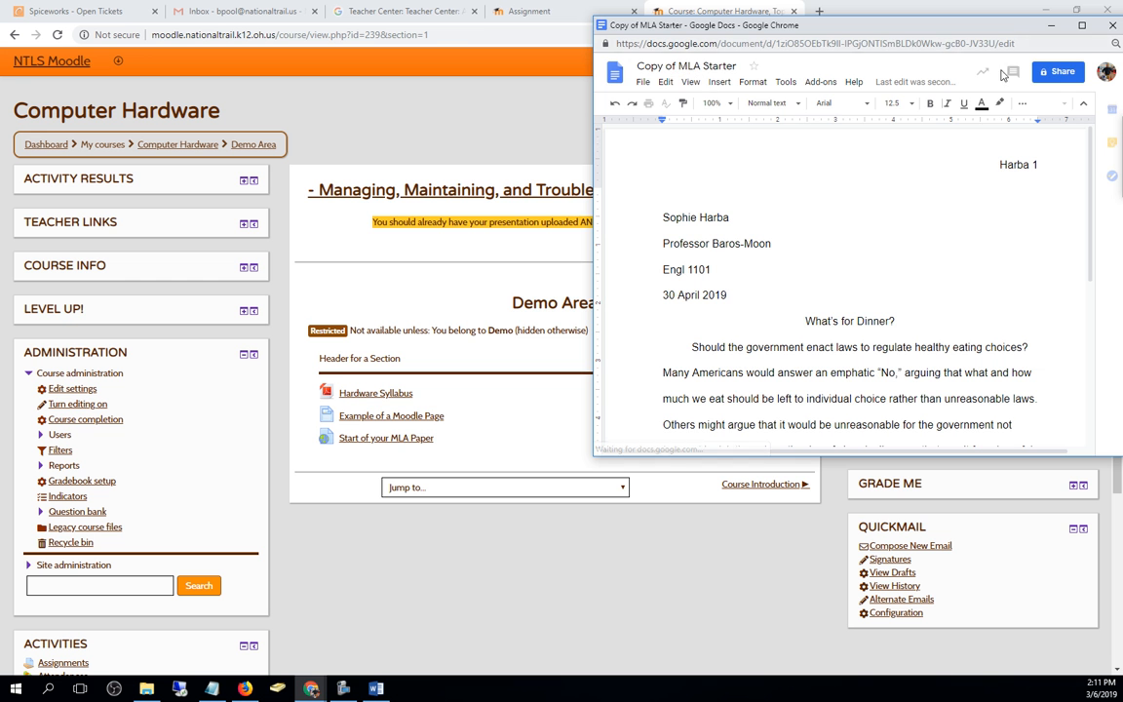
pyautogui.moveTo(795, 29); pyautogui.dragTo(565, 58)
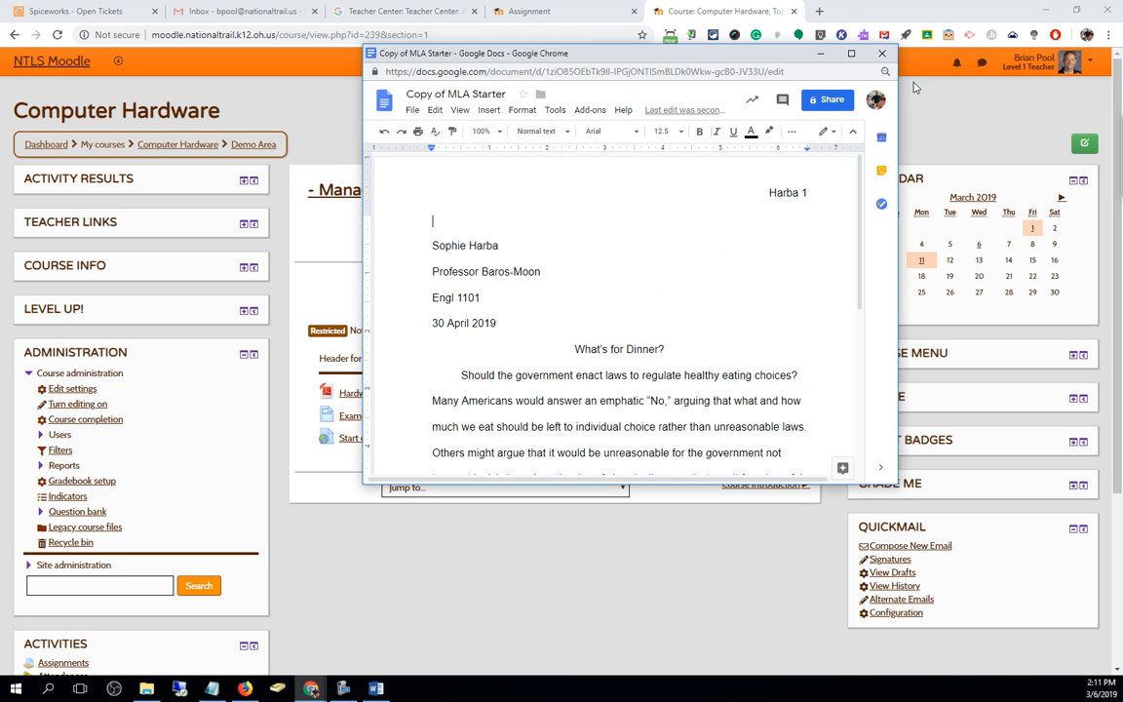
pyautogui.click(881, 52)
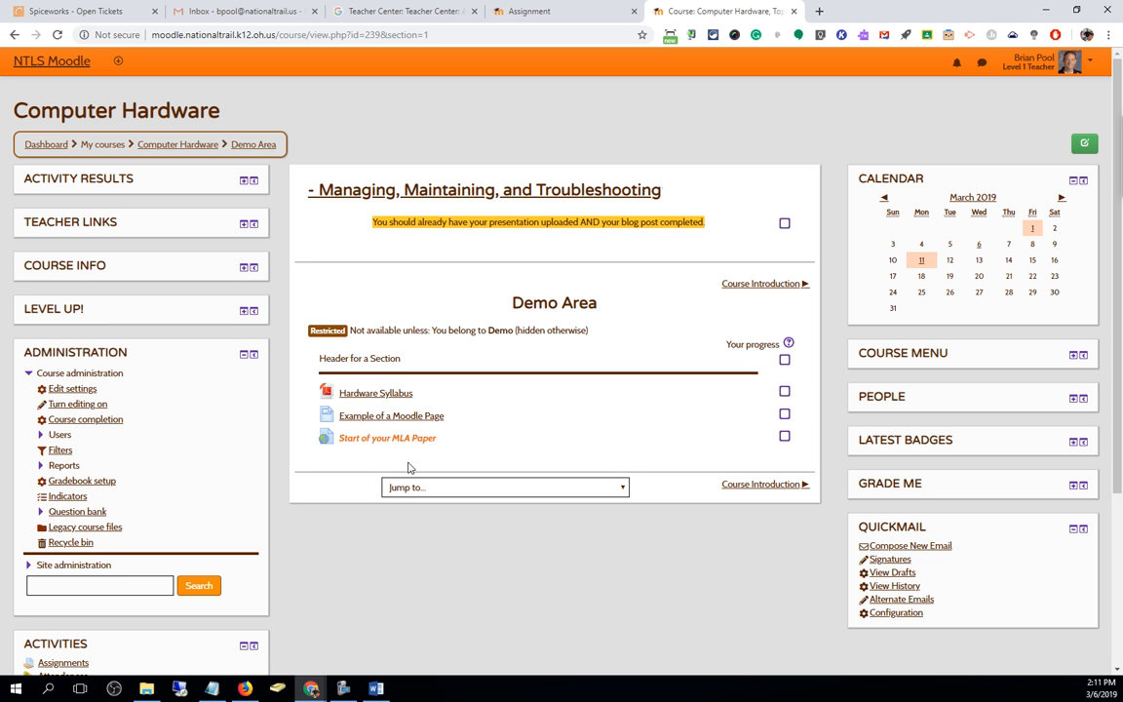
# Turn editing on and change the MLA Paper link's Display from In pop-up to Automatic, then save
pyautogui.click(1080, 144)
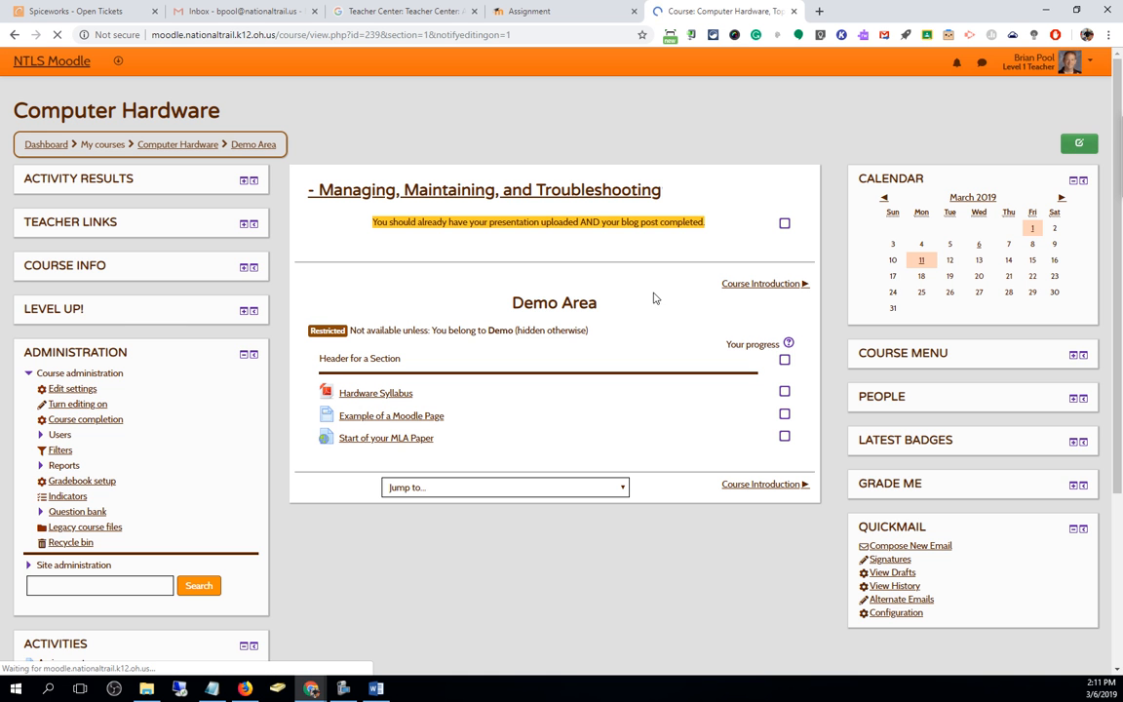
pyautogui.click(745, 461)
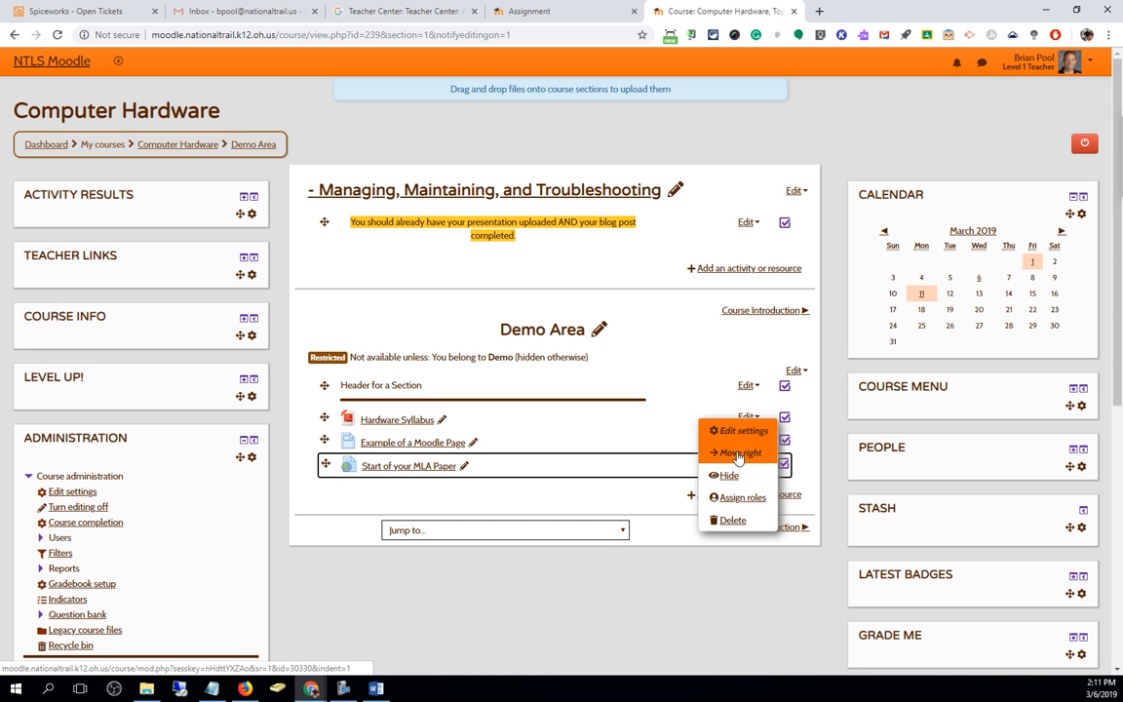
pyautogui.click(719, 431)
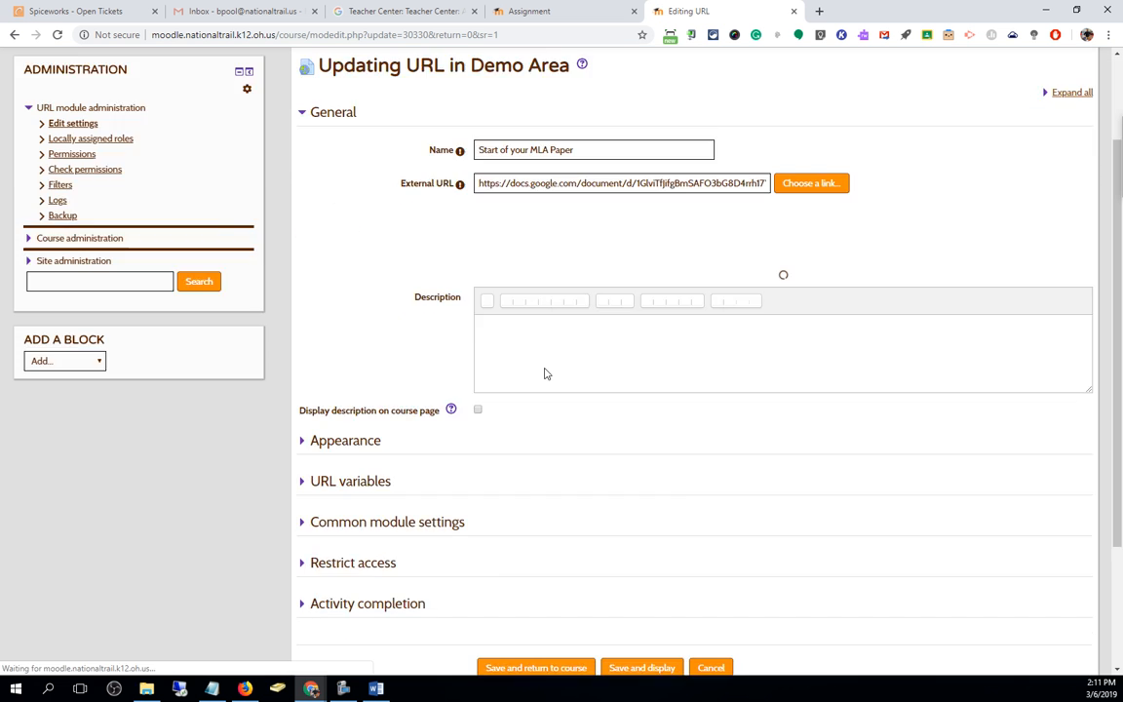
pyautogui.scroll(-2, 546, 372)
pyautogui.click(357, 293)
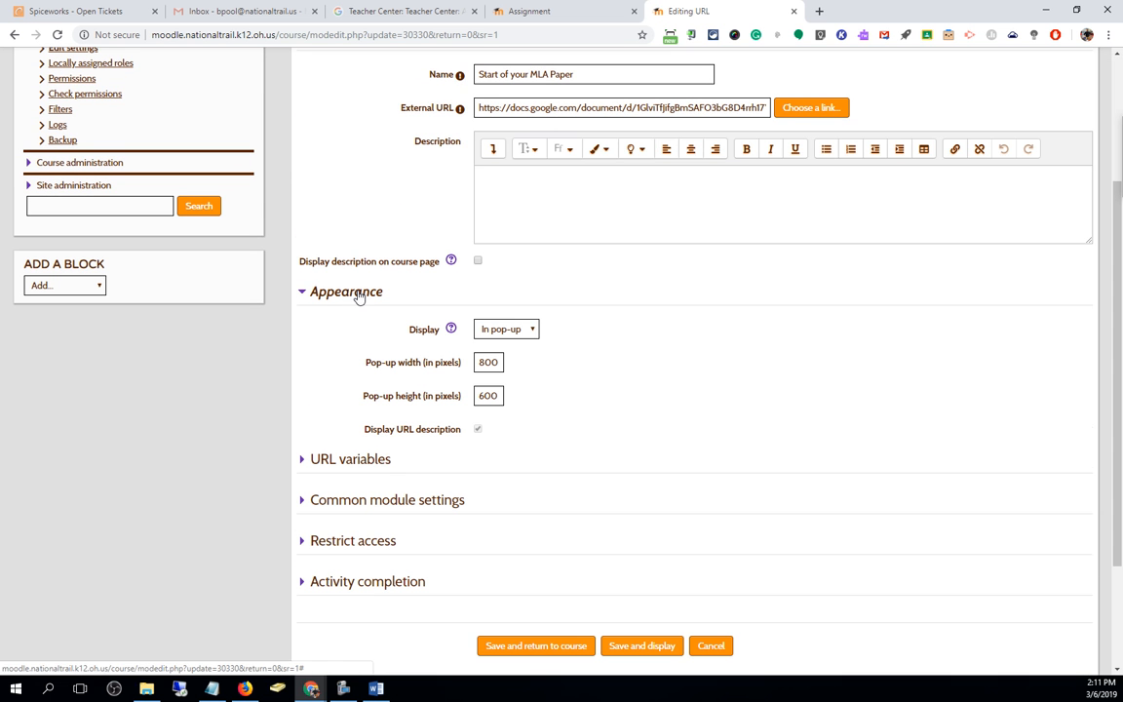
pyautogui.click(532, 329)
pyautogui.click(506, 347)
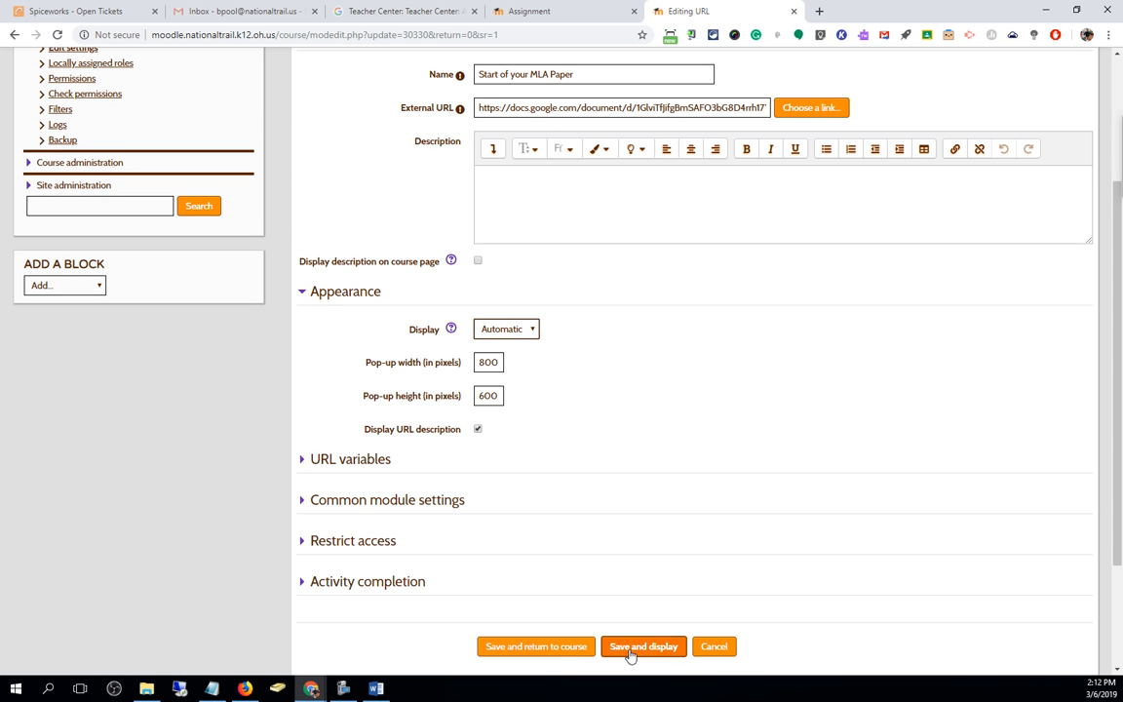
pyautogui.click(563, 648)
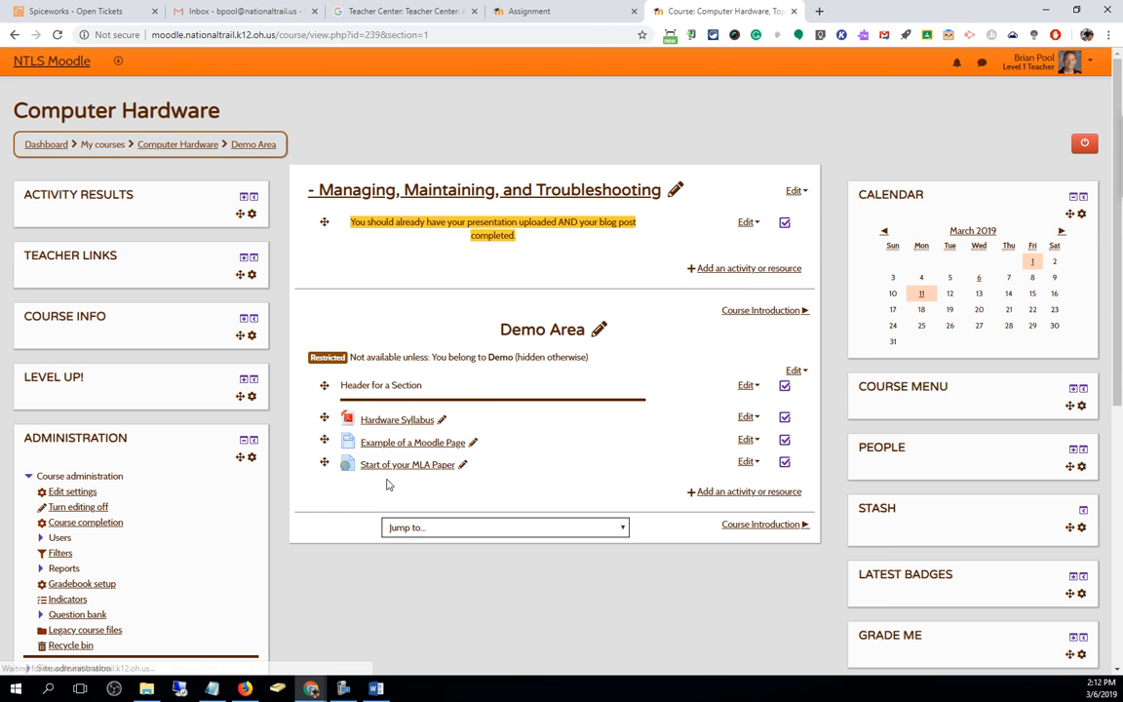
# Reopen the link to confirm the MLA Starter copy prompt loads in the same tab, then go back
pyautogui.click(395, 465)
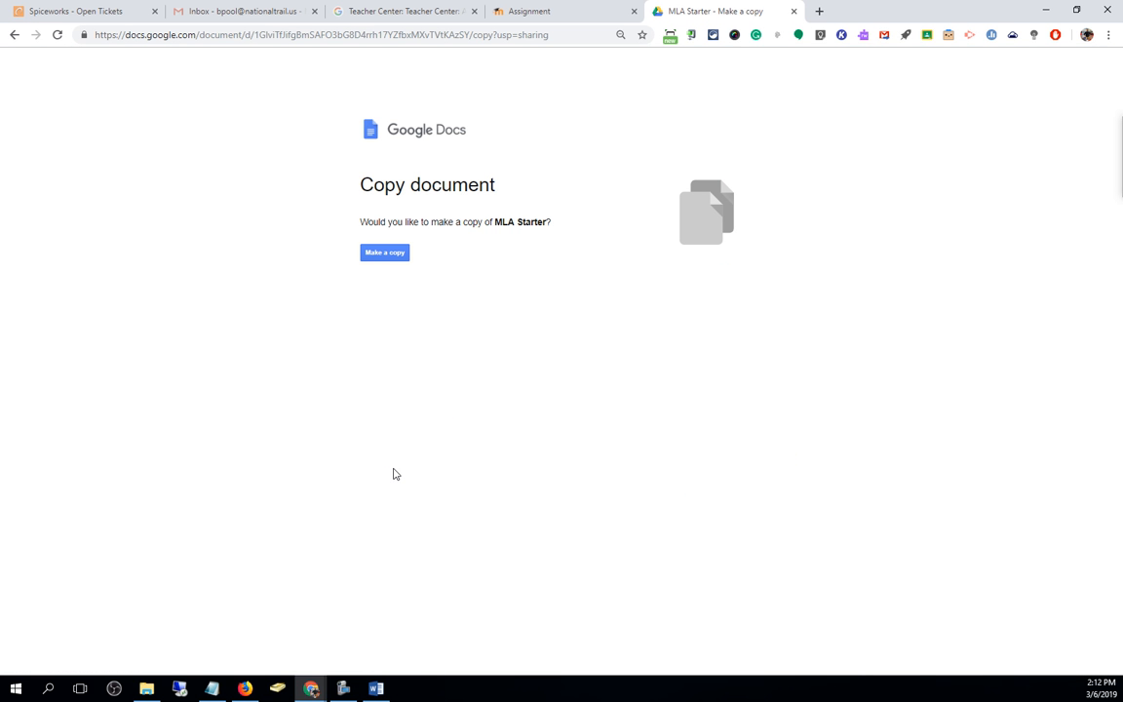
pyautogui.click(13, 34)
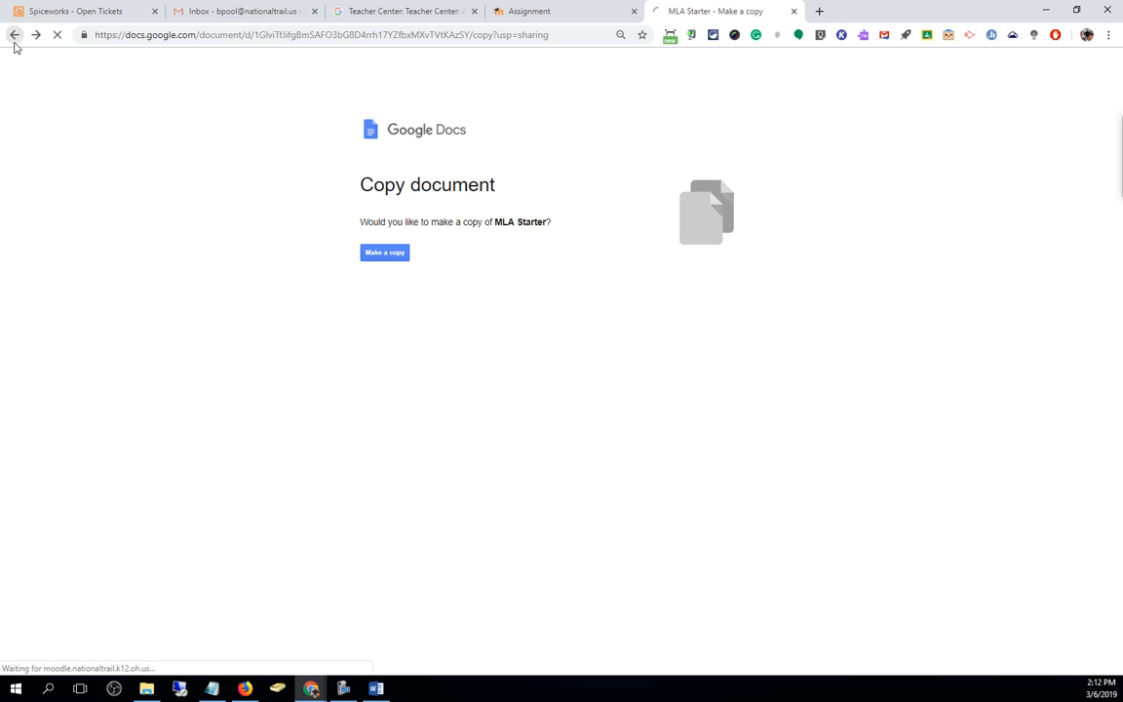